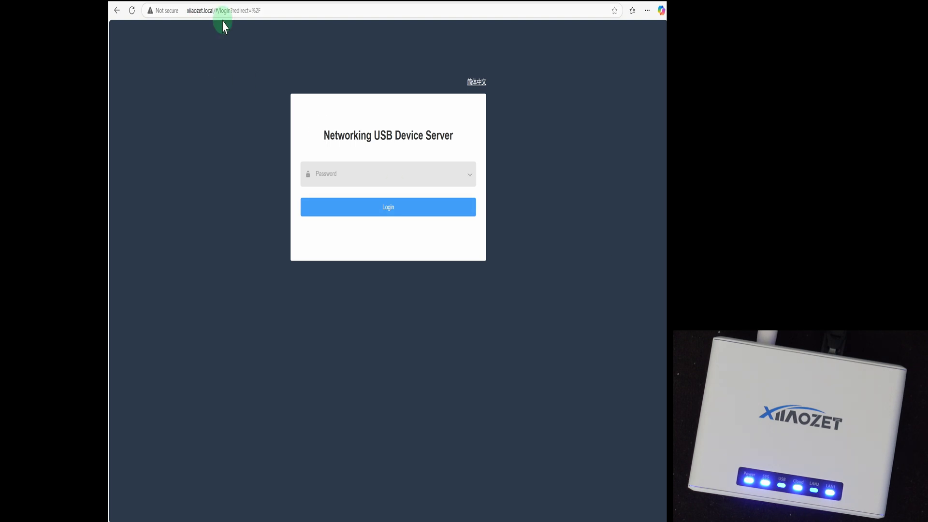
Log in to the XIAOZET web admin with the admin password and open the WiFi Setup Wizard
click(188, 11)
click(248, 190)
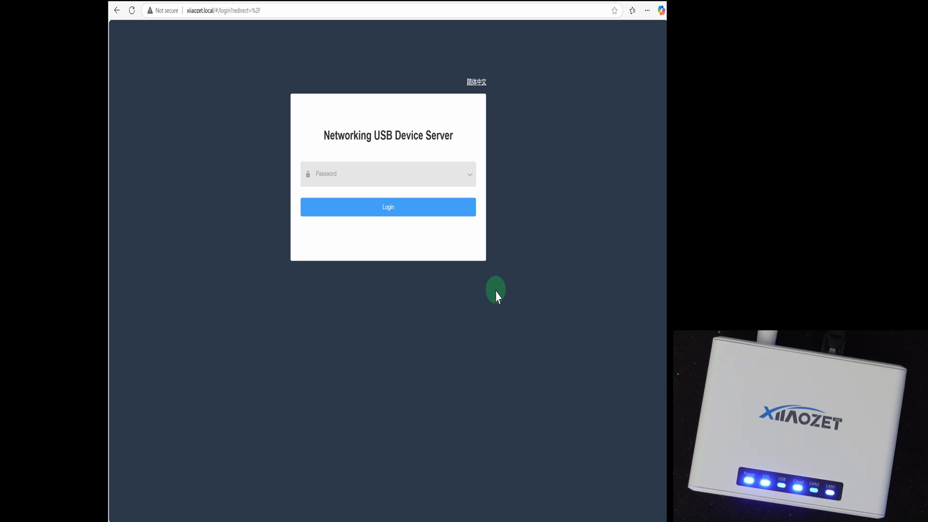
click(362, 169)
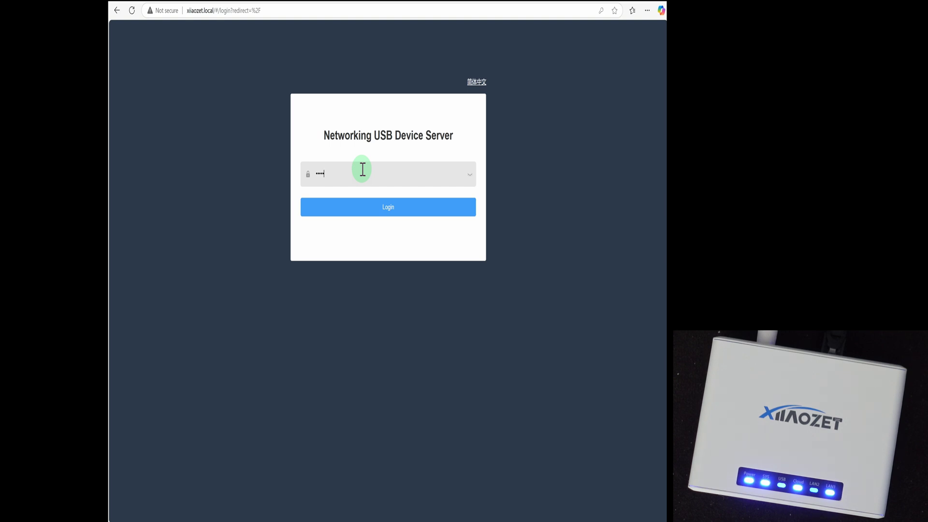
key(Return)
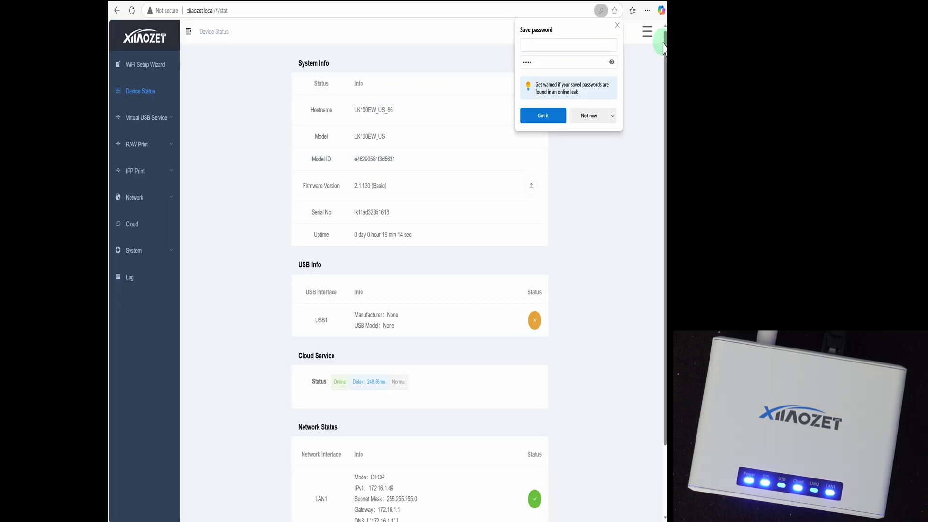
click(617, 25)
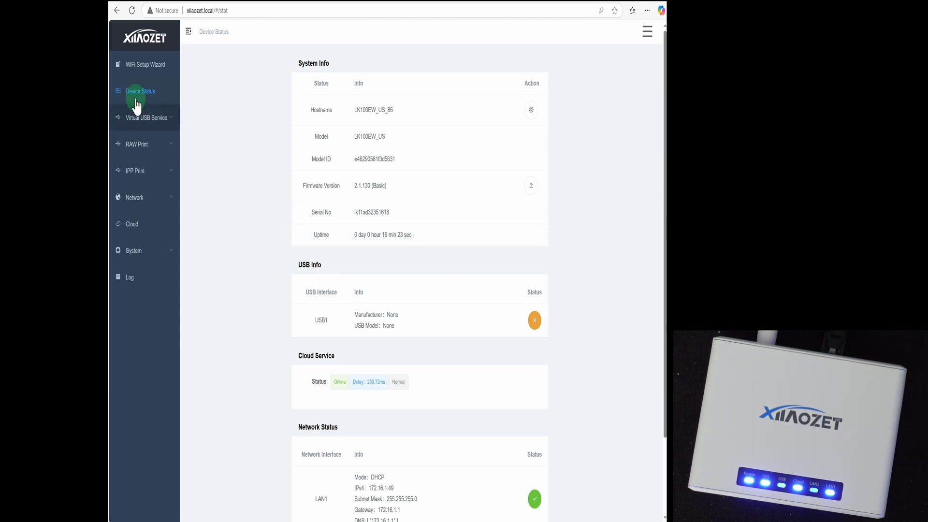
click(140, 74)
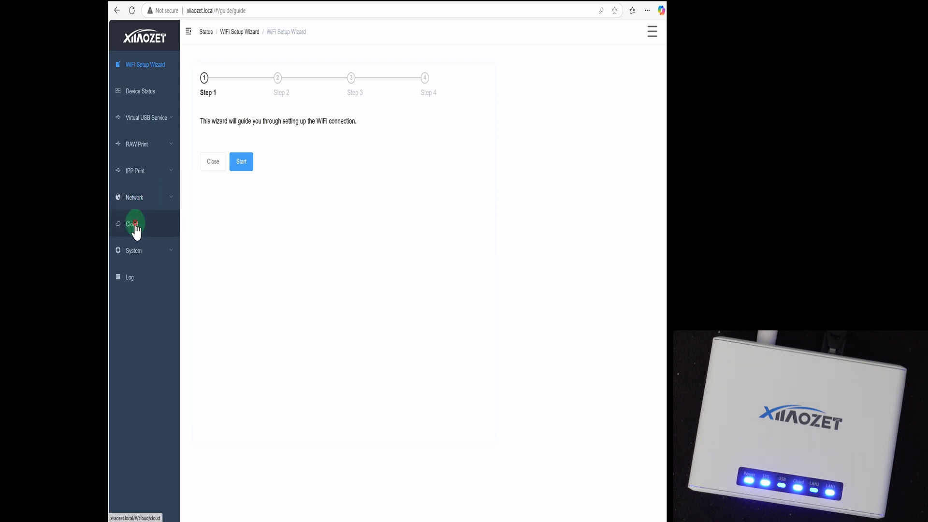
Review the Cloud service log, go back to Device Status, then log out of the web admin
click(134, 226)
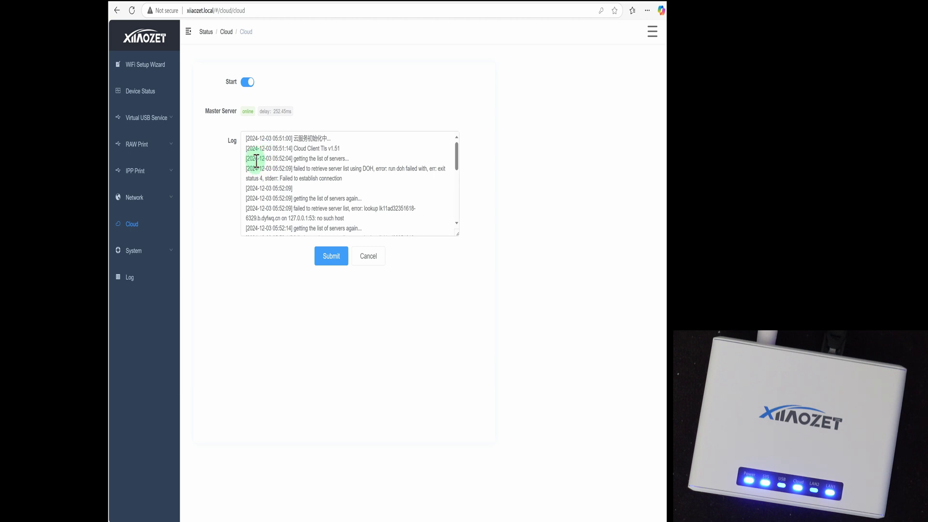
click(135, 103)
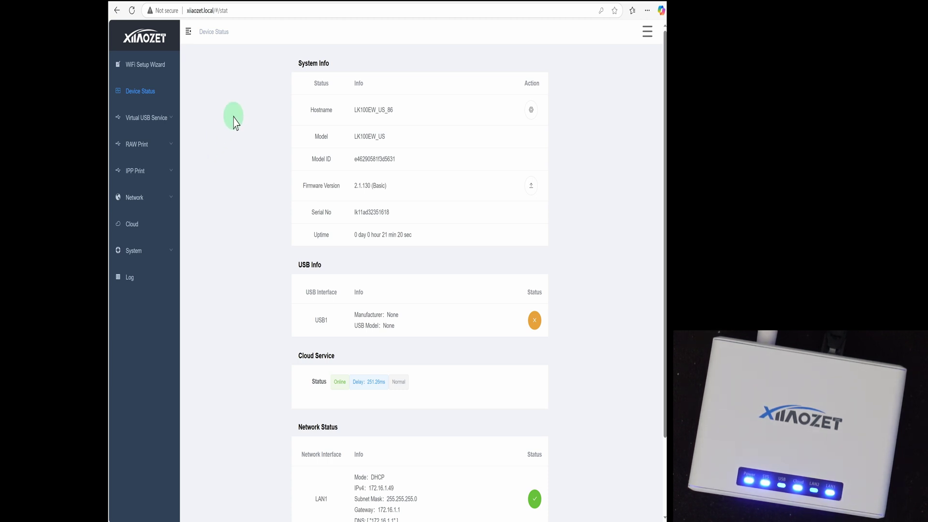
click(117, 10)
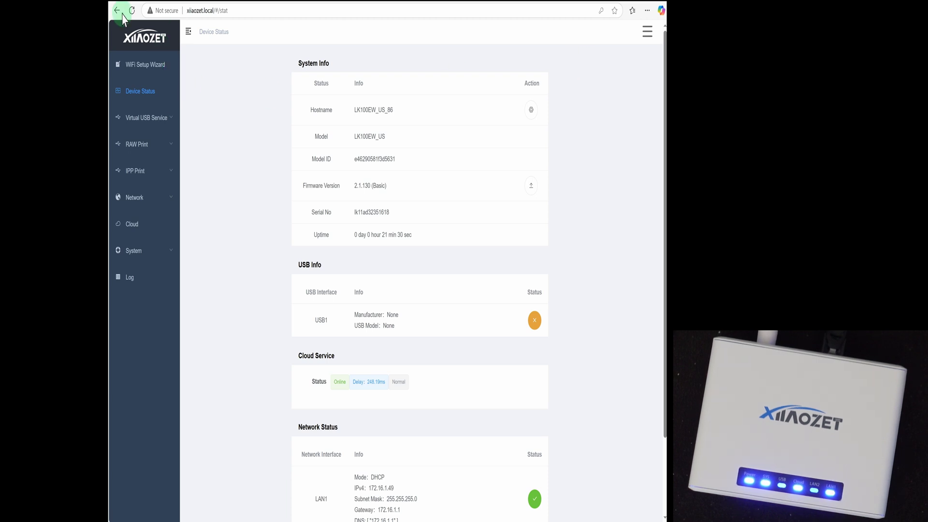
mouse_move(647, 32)
click(638, 89)
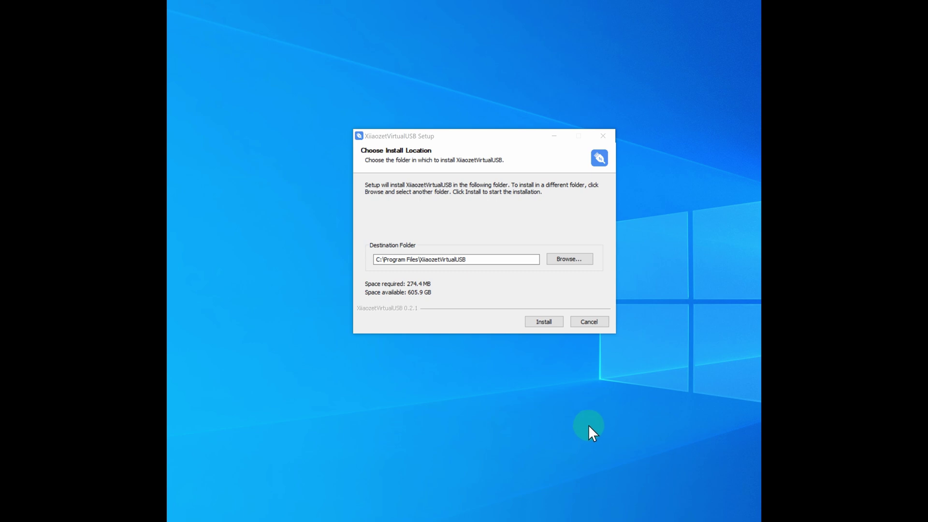
Install into the default C:\Program Files\XiaozetVirtualUSB folder and finish with Run XiaozetVirtualUSB checked
click(553, 326)
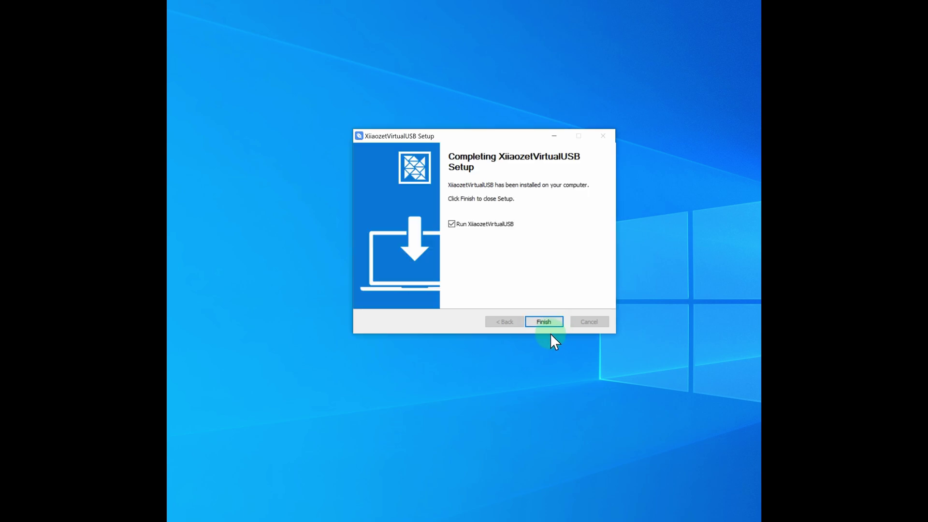
click(555, 323)
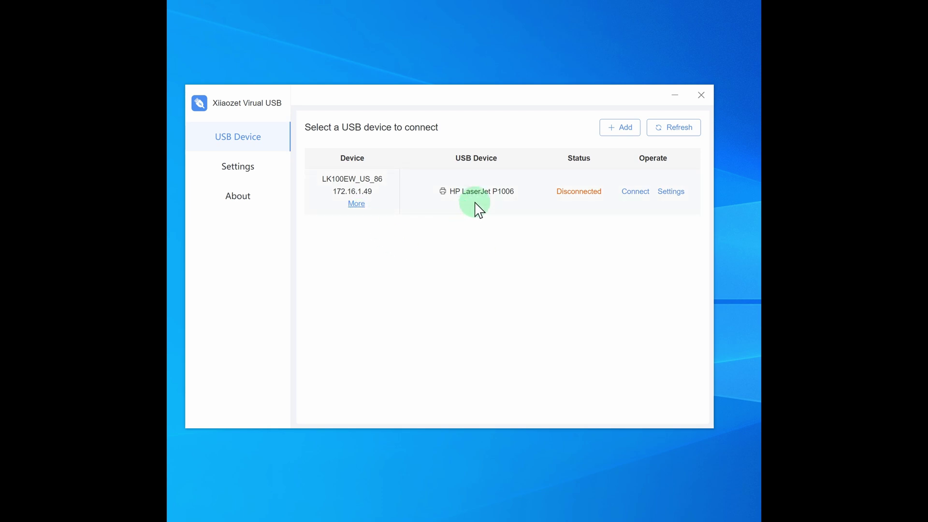
Check the HP LaserJet P1006 device info and connect it from the LK100EW_US_86 server
mouse_move(485, 197)
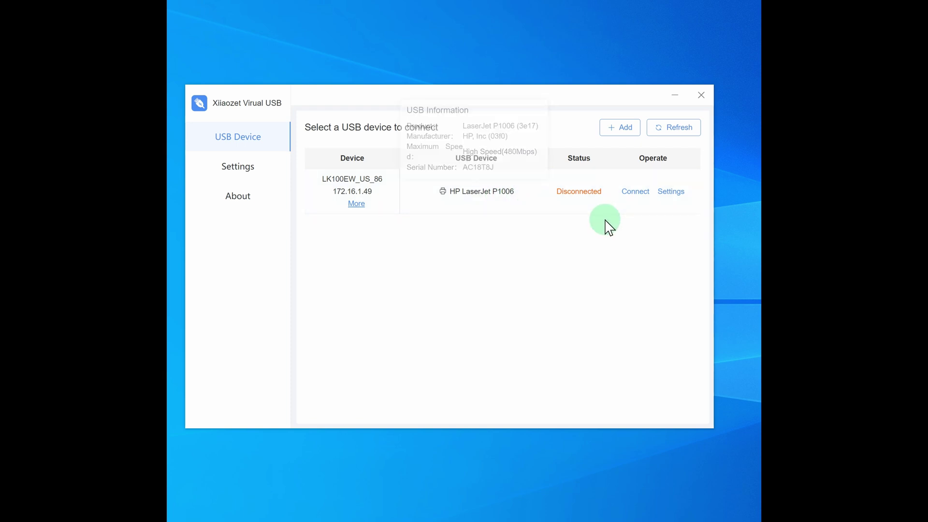
click(635, 194)
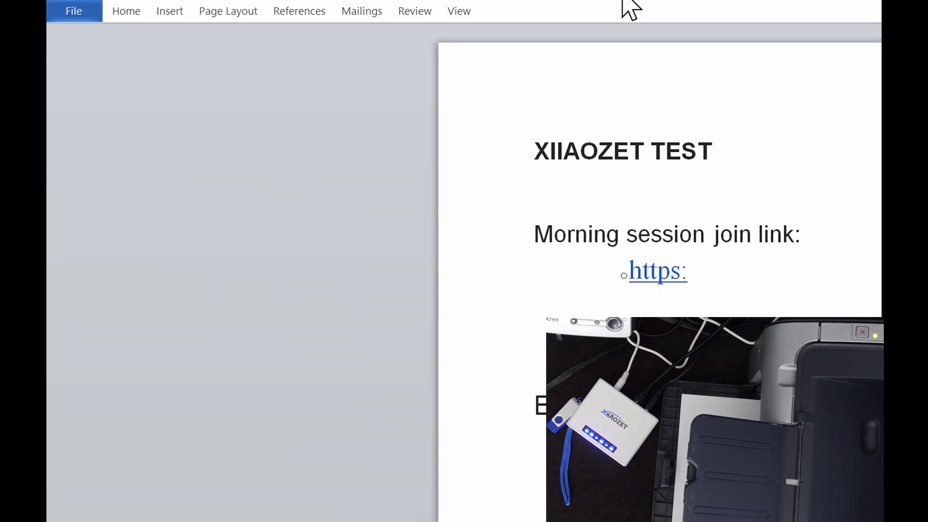
Print the XIIAOZET TEST document with HP LaserJet P1006 selected as the printer
click(72, 8)
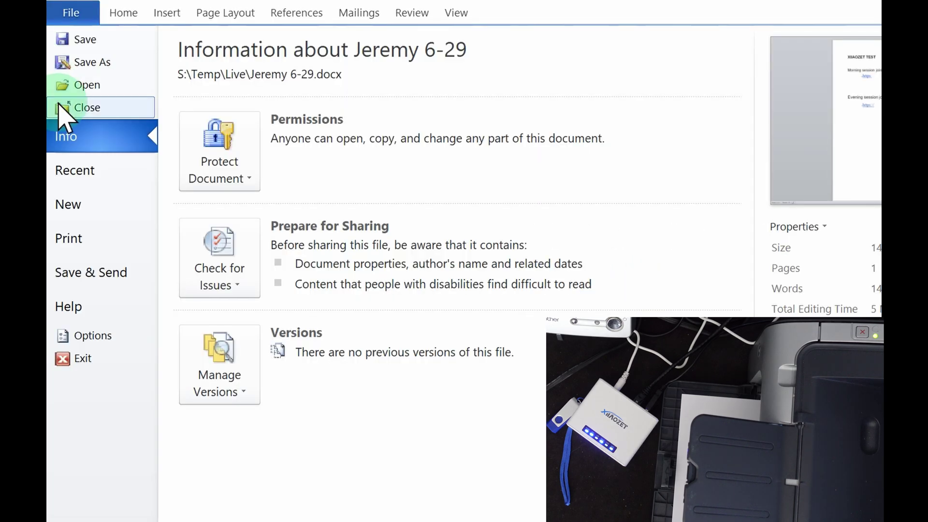
click(68, 238)
mouse_move(311, 178)
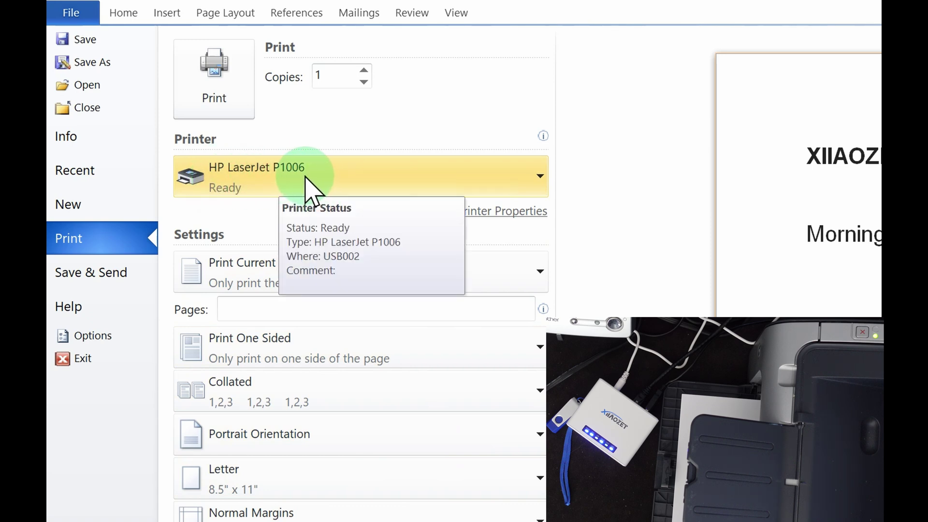
click(214, 97)
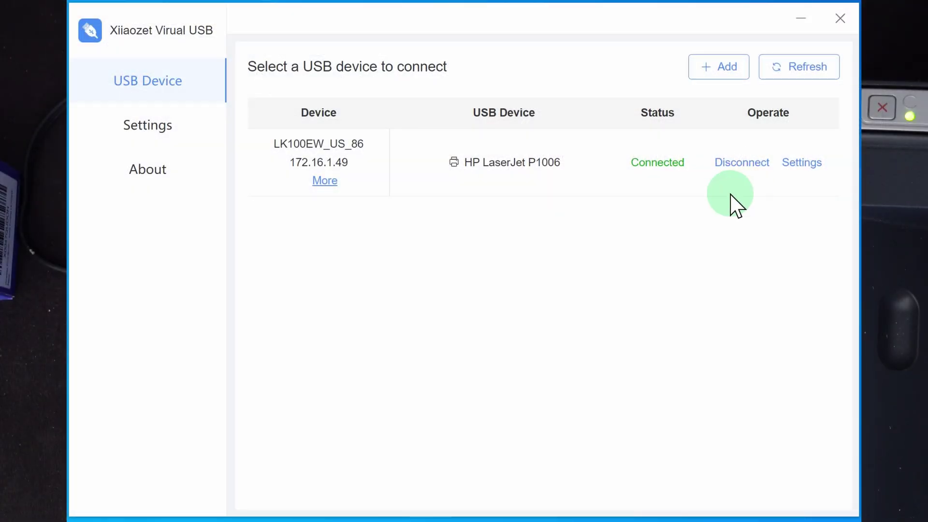
Disconnect the HP LaserJet P1006 in the USB Device list
click(734, 164)
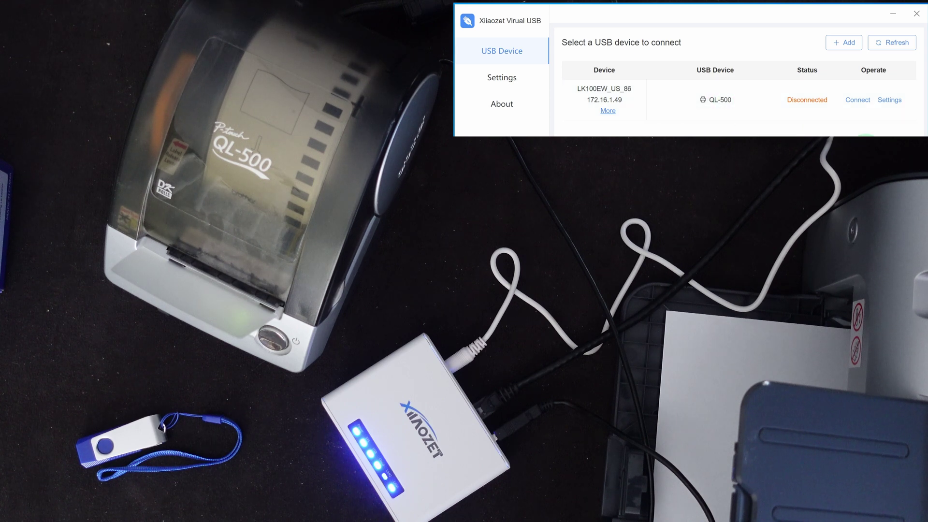
Connect the QL-500 row from the LK100EW_US_86 server
click(858, 101)
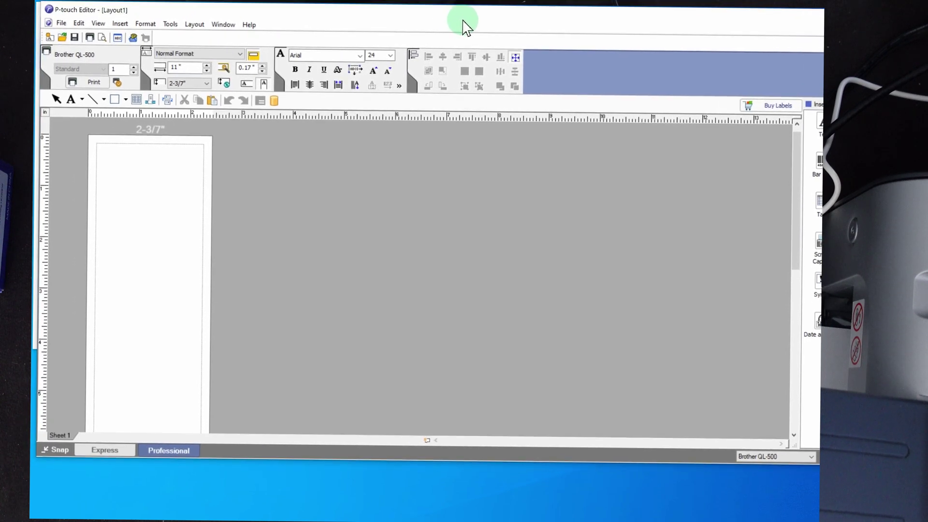
Open the Test LabelLabel layout saved on this computer and print it on the QL-500
click(62, 25)
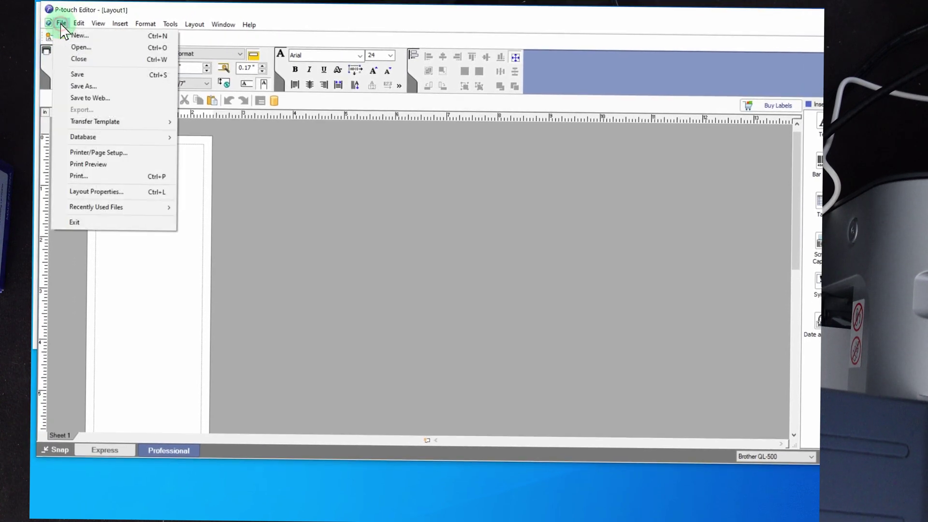
click(80, 49)
click(144, 78)
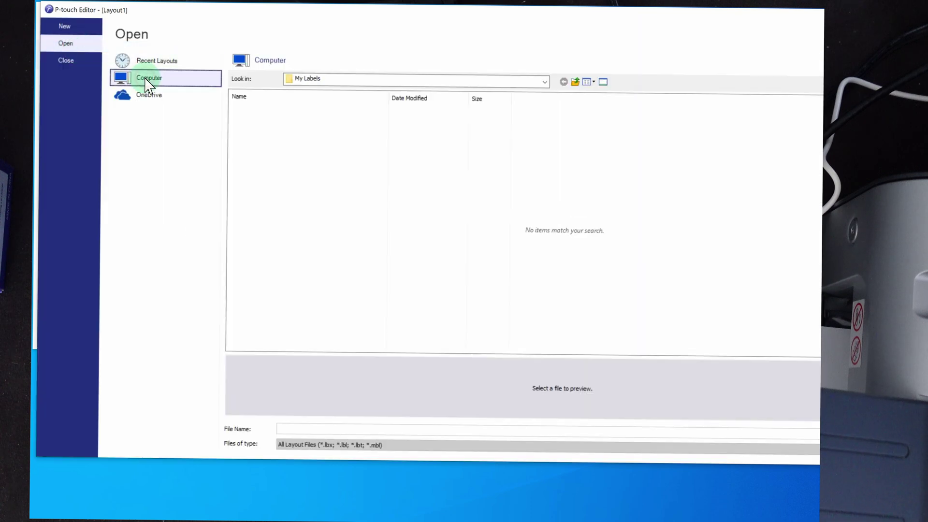
click(261, 117)
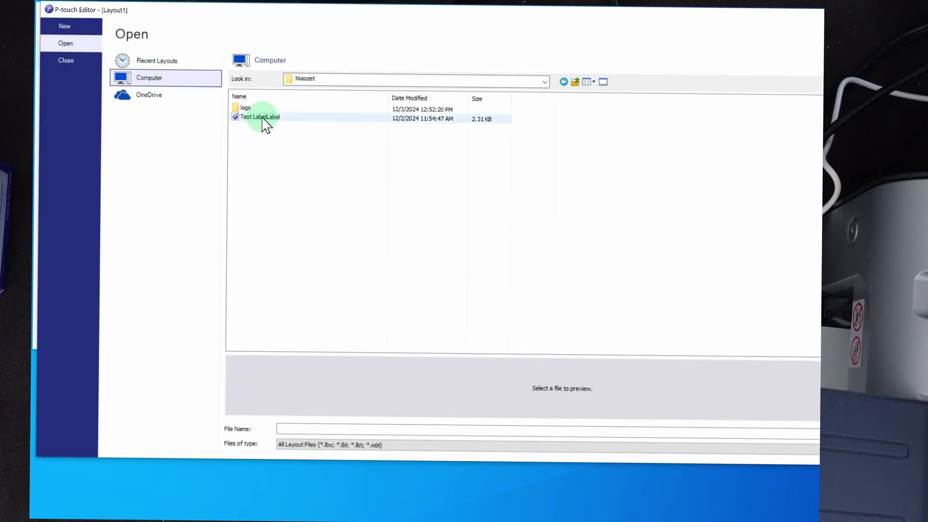
double_click(262, 118)
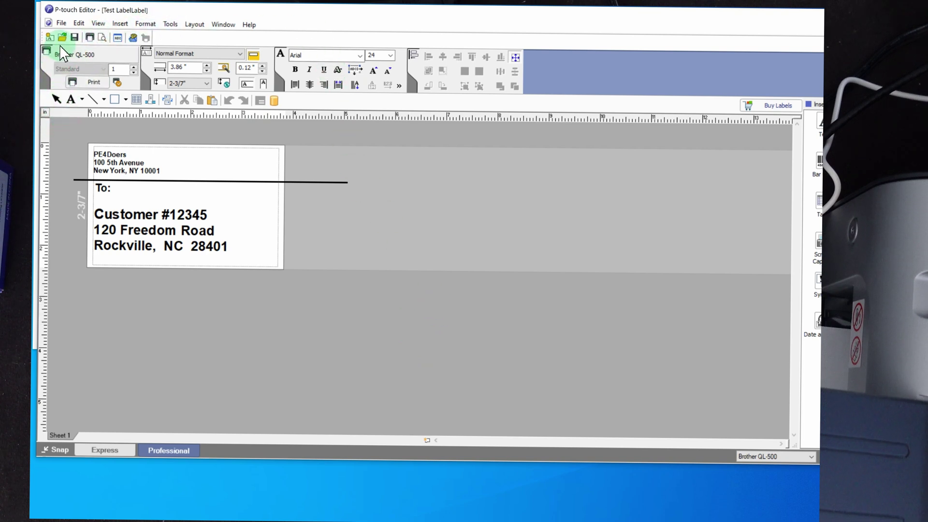
click(103, 99)
click(95, 83)
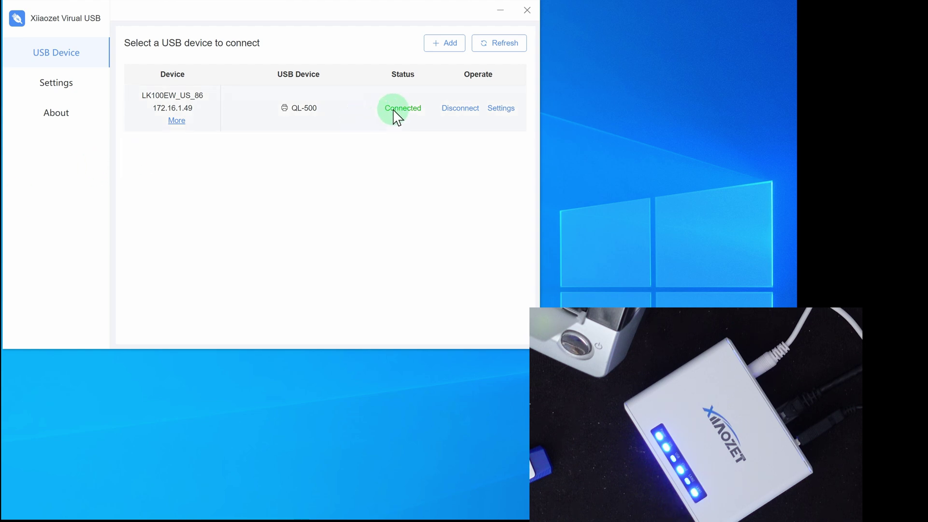
Disconnect the QL-500, refresh the device list, and connect the Disk 2.0 USB stick
click(456, 109)
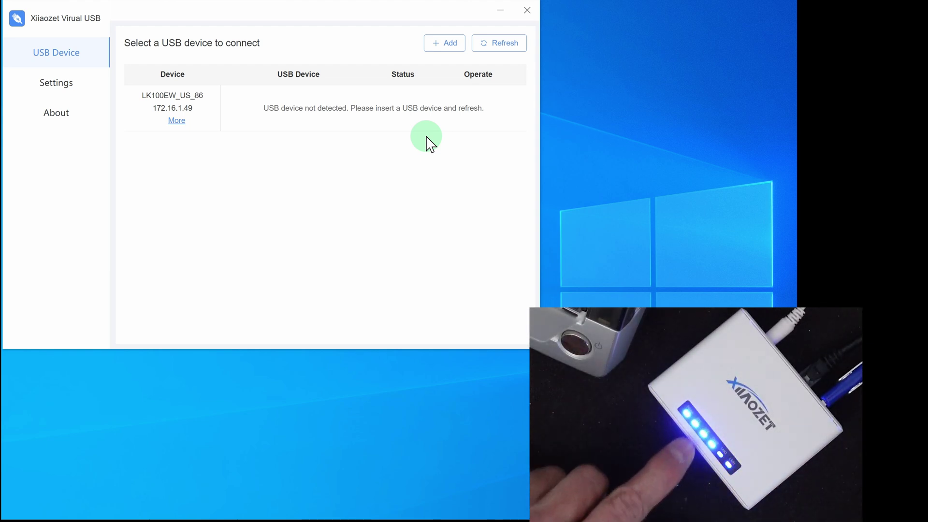
click(505, 43)
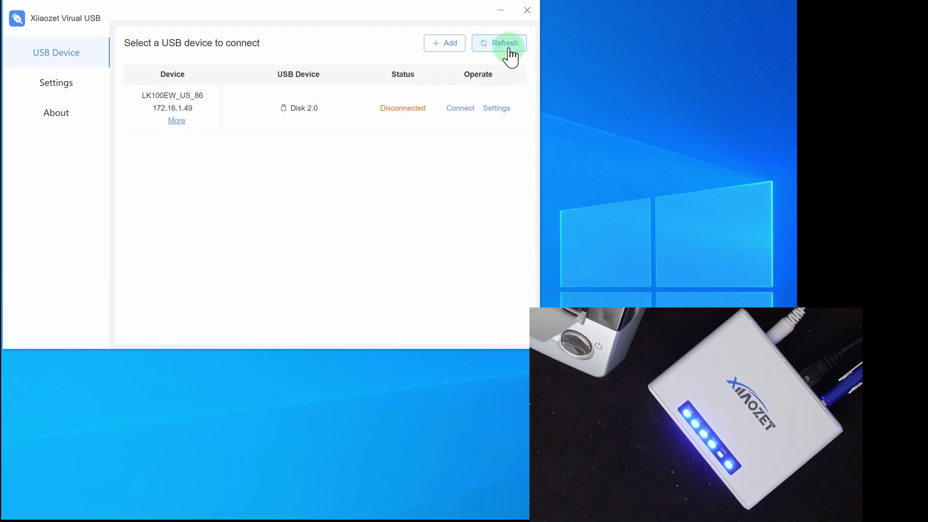
mouse_move(308, 114)
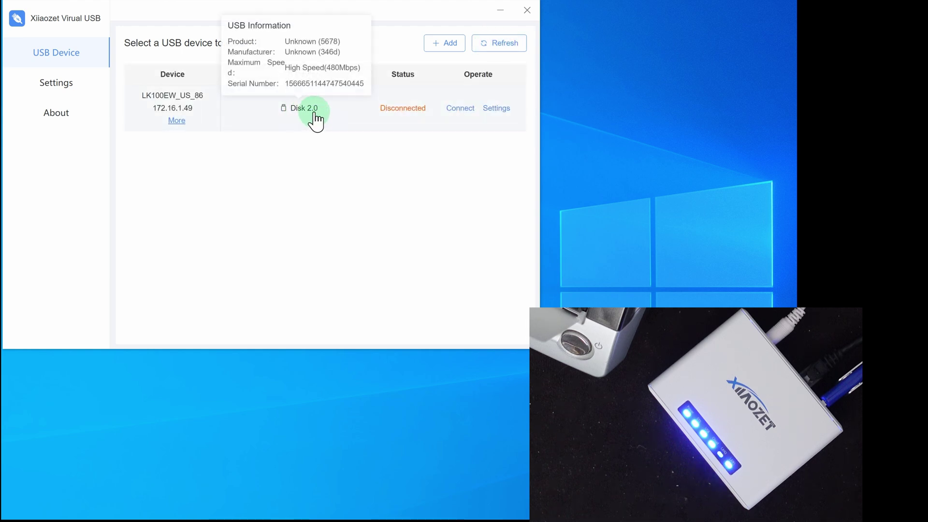
click(458, 110)
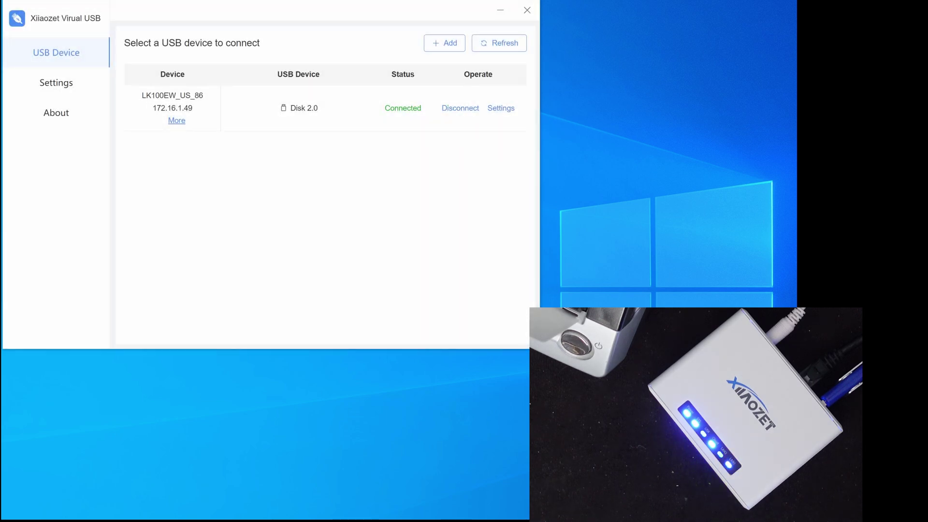
drag(570, 96, 383, 35)
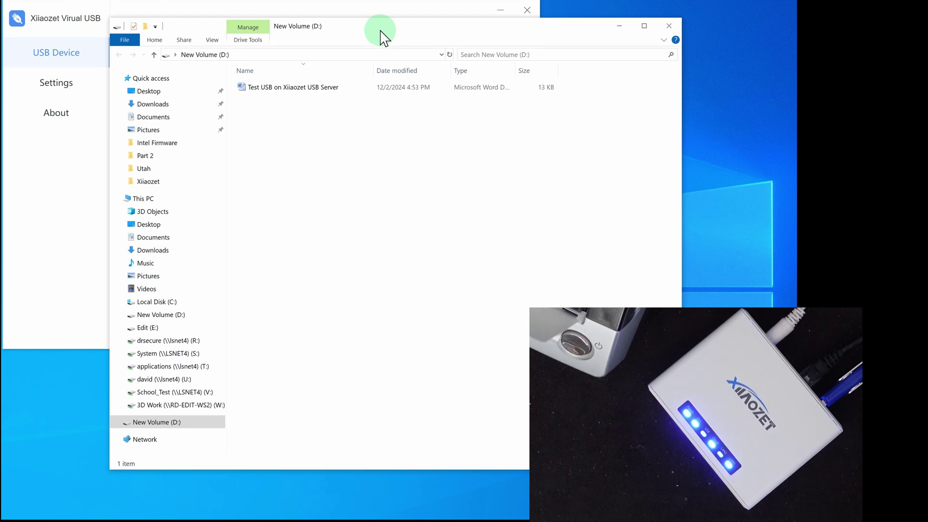
Open the Test USB on Xiiaozet USB Server Word file from New Volume (D:)
click(266, 89)
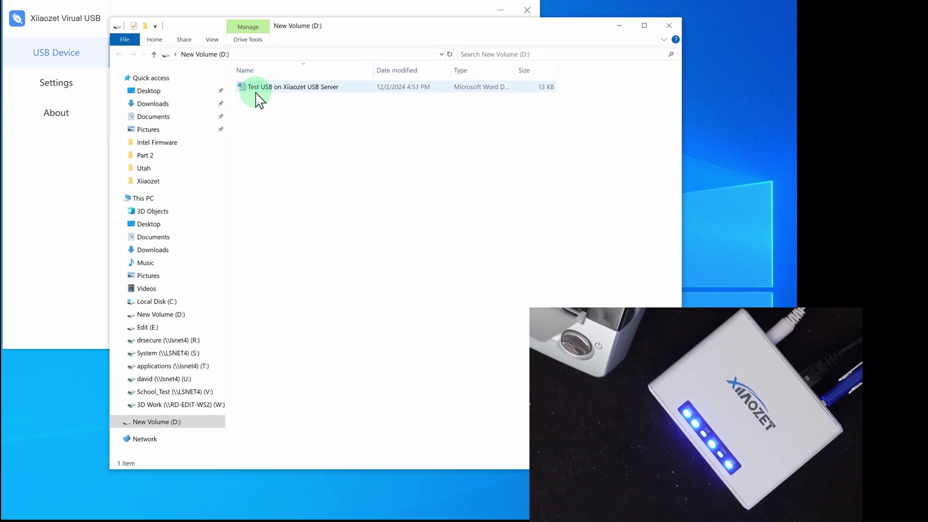
double_click(263, 91)
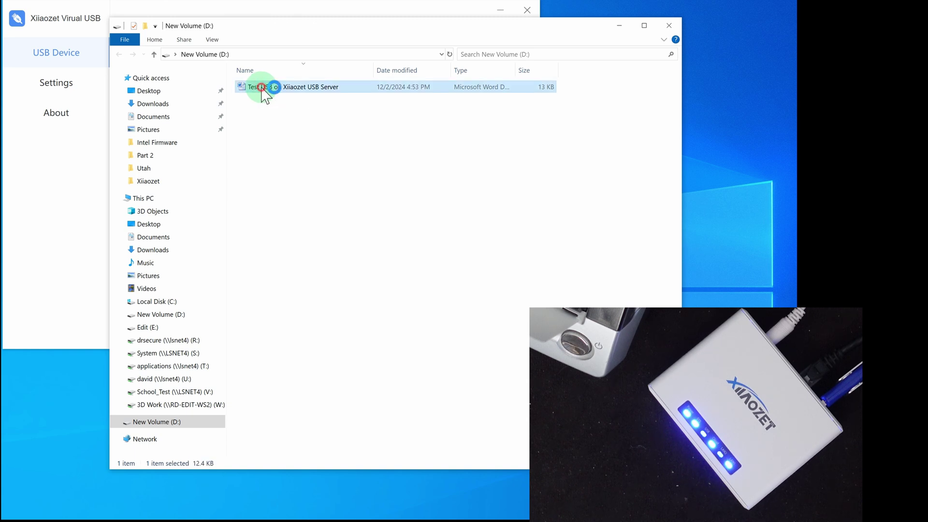